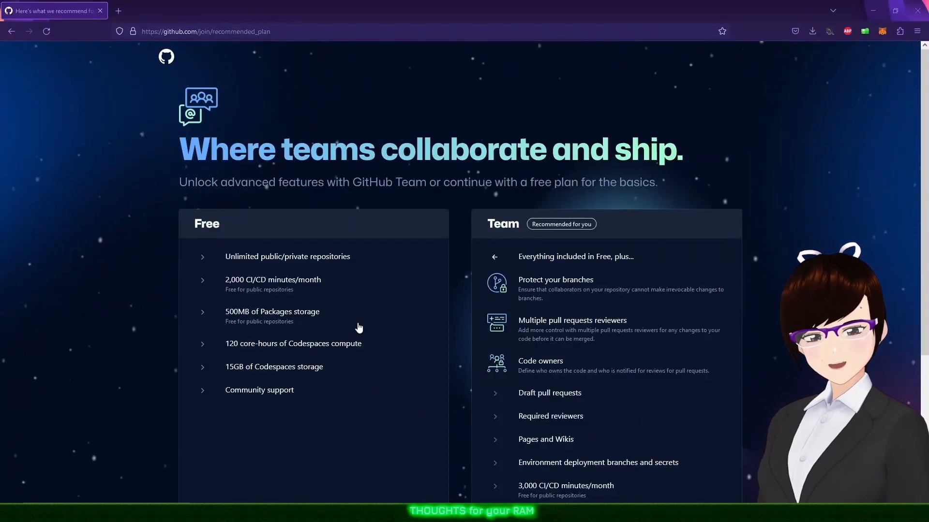
# Choose the Free plan on GitHub's recommended plan page
pyautogui.scroll(-3, 357, 325)
pyautogui.scroll(-1, 358, 325)
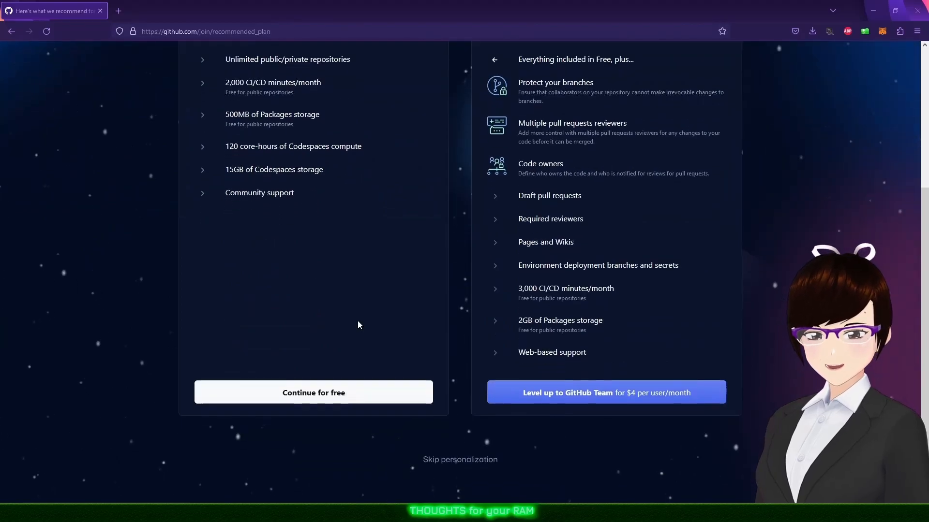
pyautogui.click(327, 393)
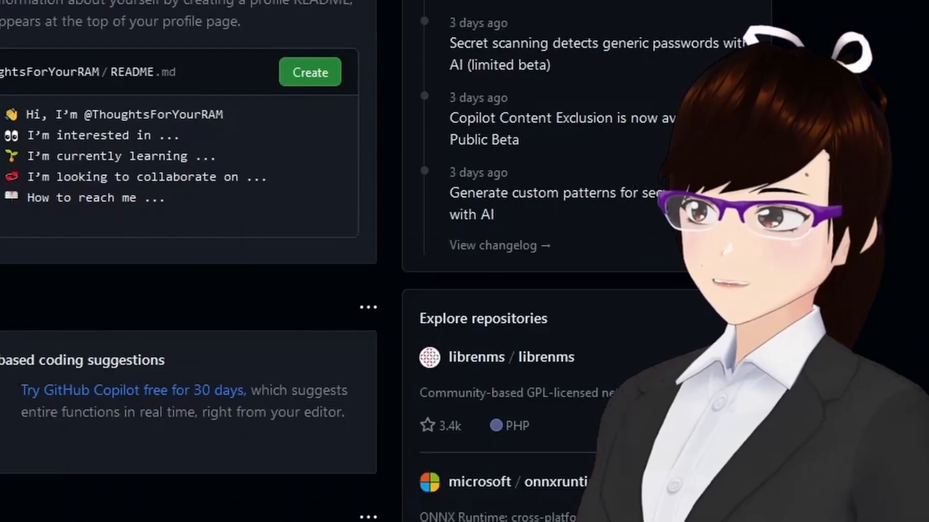
# Create a new public repository named myNewWebsite from the GitHub dashboard
pyautogui.click(251, 281)
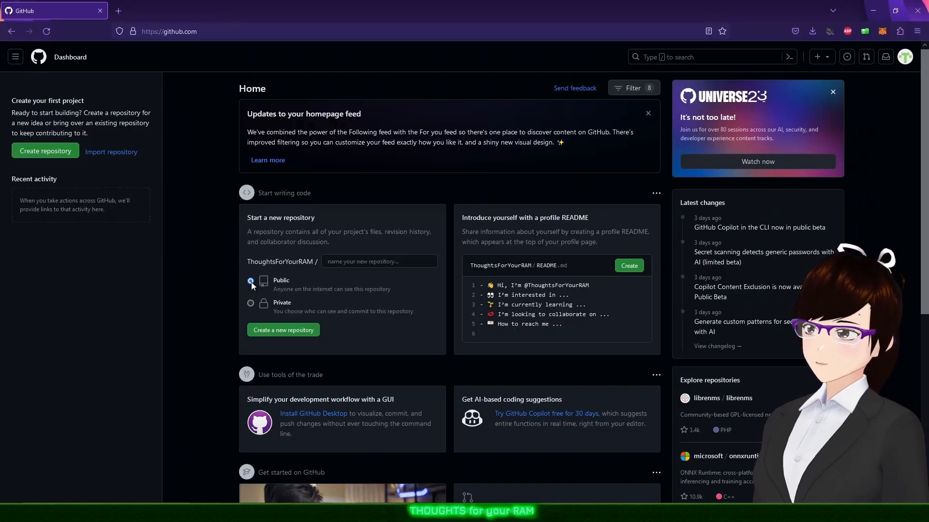
pyautogui.click(397, 265)
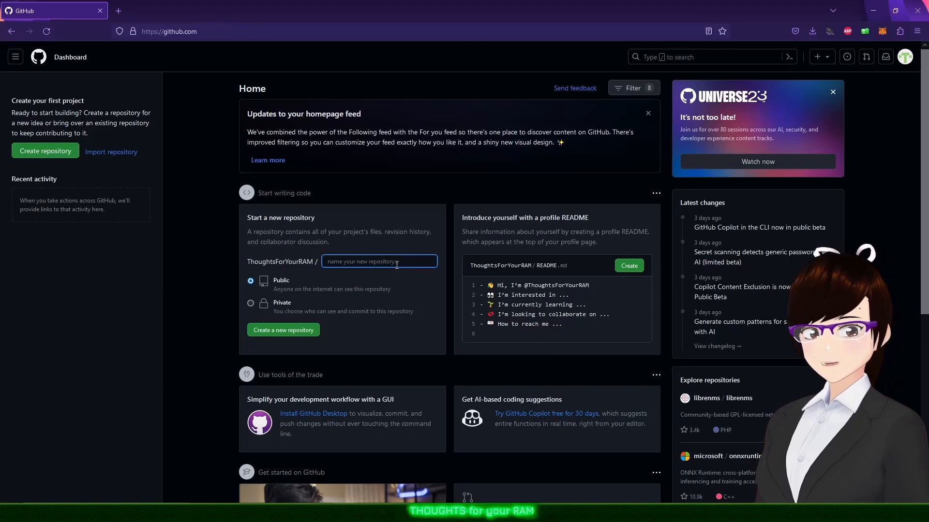
pyautogui.write('myNewWebsite')
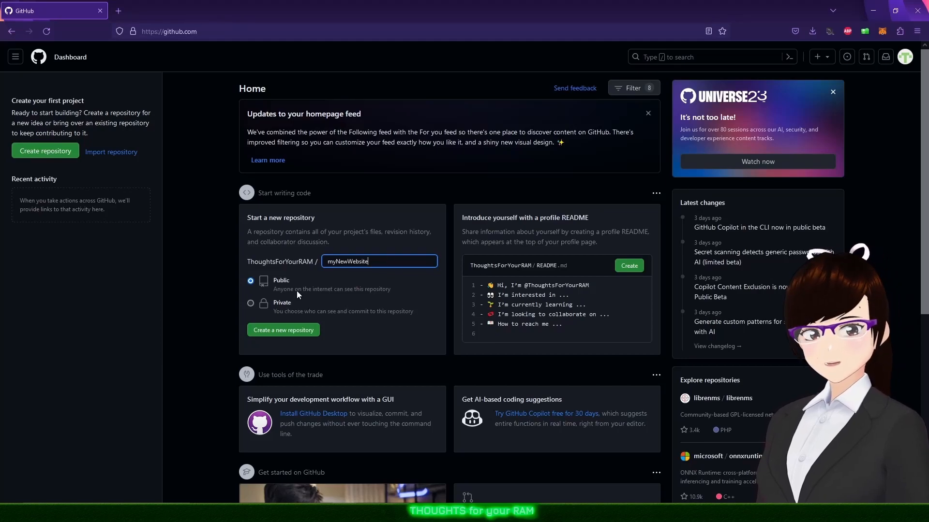
pyautogui.click(278, 333)
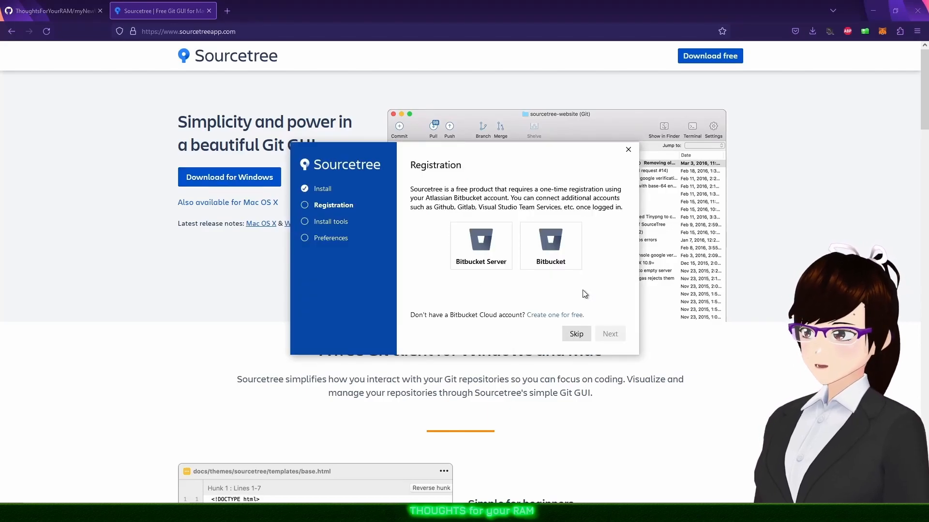
# Complete the Sourcetree setup with only Git as an installed tool, skipping Bitbucket registration and SSH key loading
pyautogui.click(574, 334)
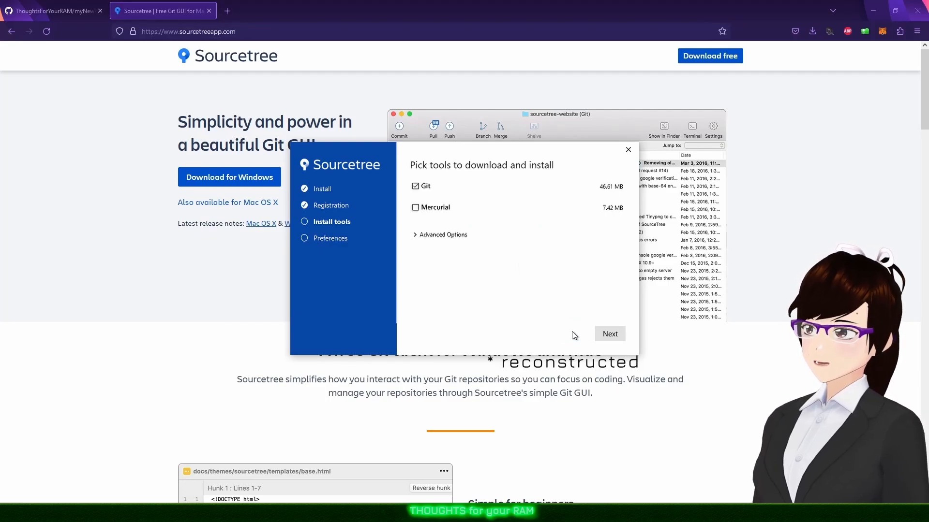
pyautogui.click(608, 334)
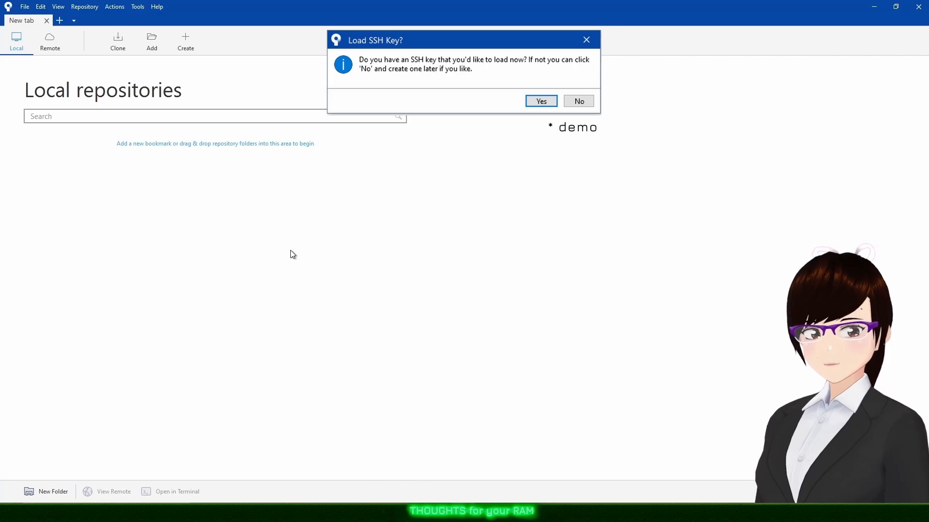
pyautogui.press('Escape')
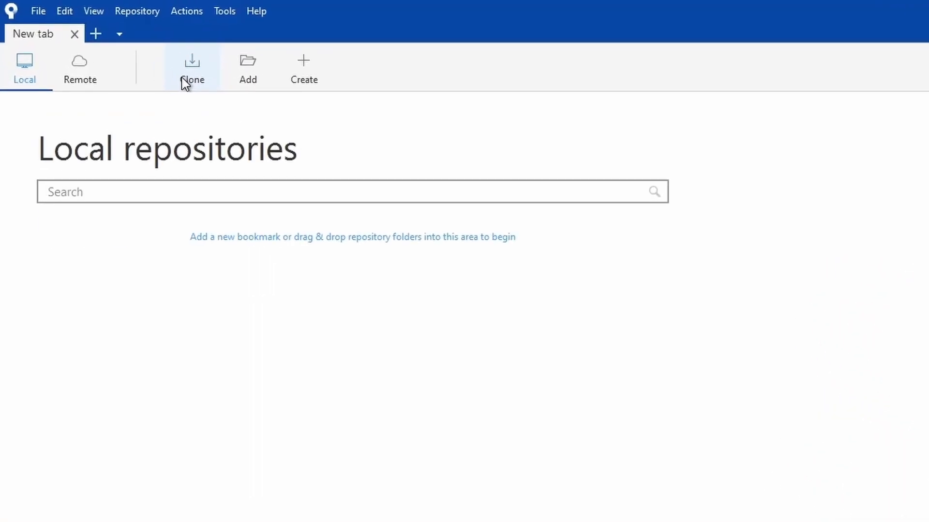
# Start a clone in Sourcetree with the myNewWebsite repository's HTTPS URL copied from GitHub as the source
pyautogui.click(185, 83)
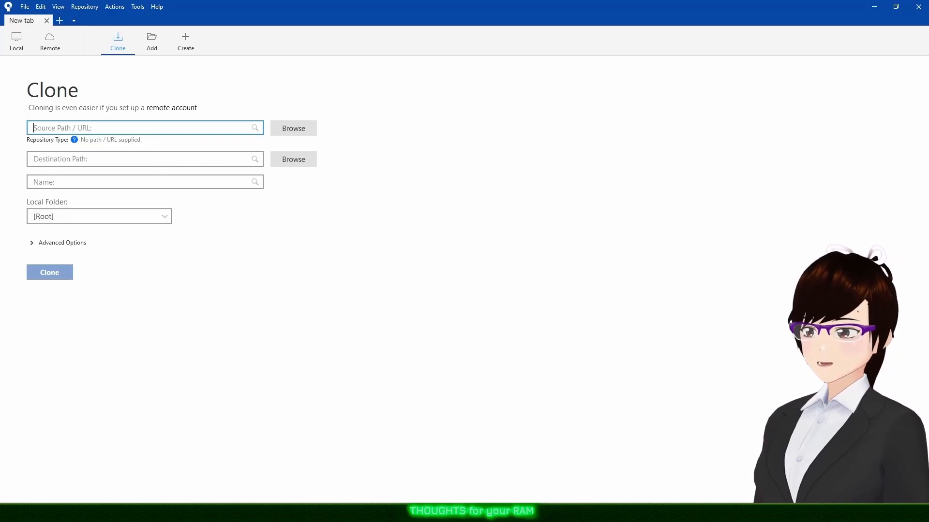
pyautogui.hotkey('alt', 'Tab')
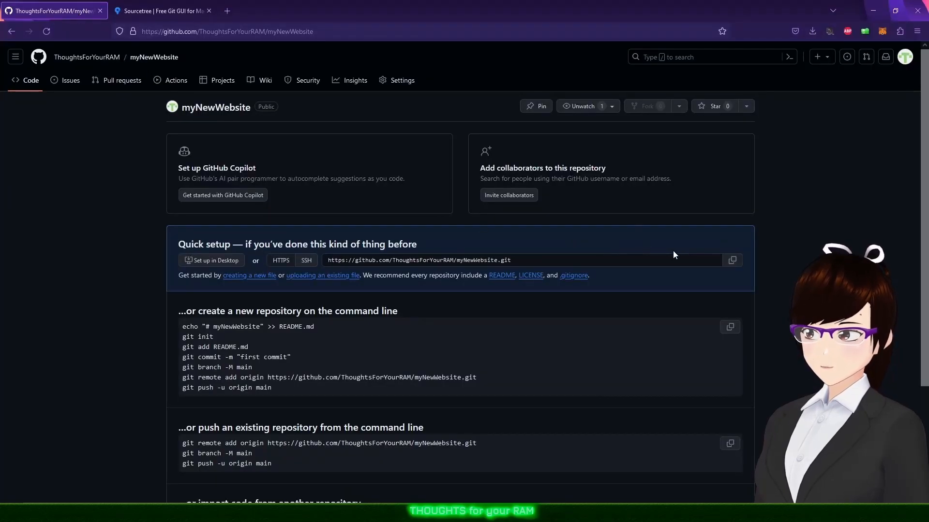
pyautogui.click(734, 265)
pyautogui.hotkey('alt', 'Tab')
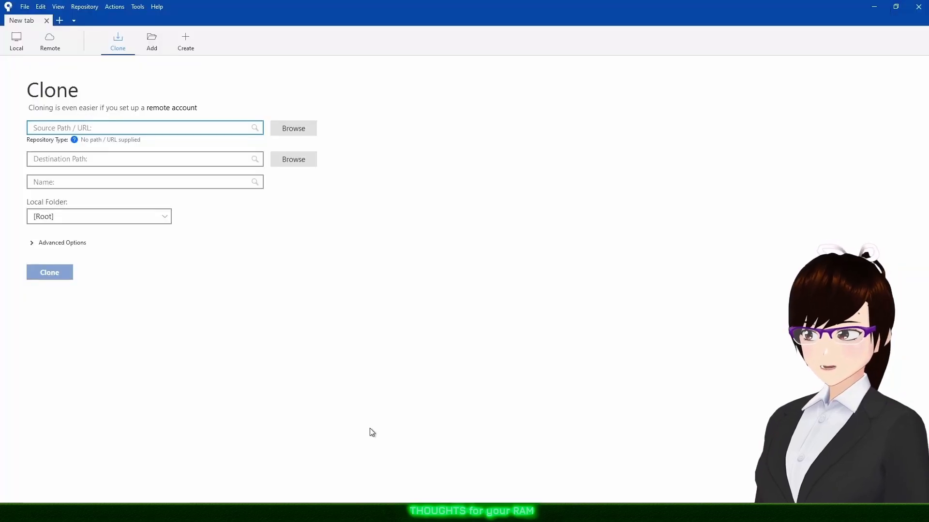
pyautogui.rightClick(148, 127)
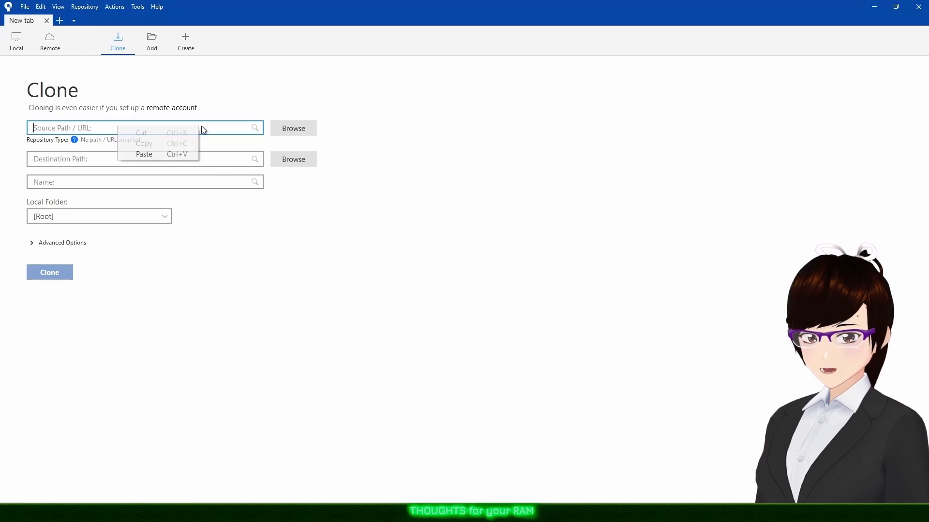
pyautogui.click(167, 154)
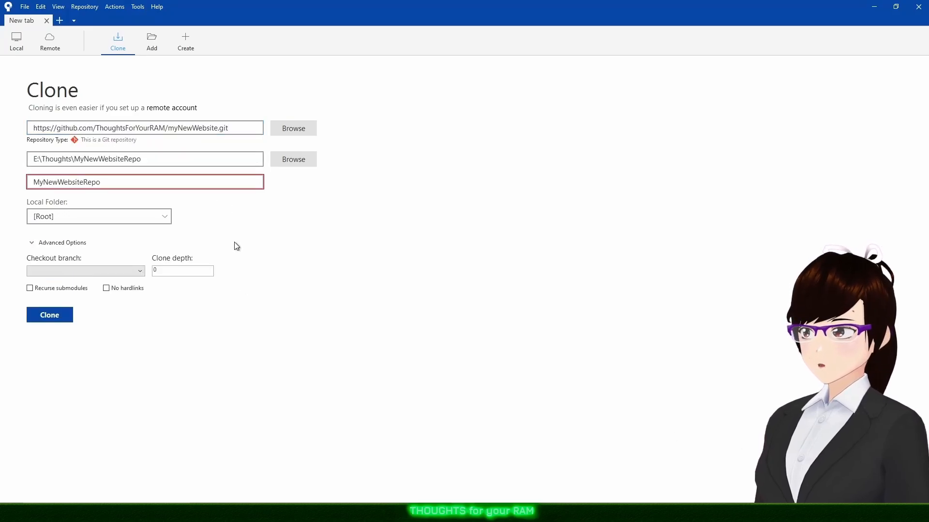
# Clone the repository into E:\Thoughts\MyNewWebsiteRepo under the name MyNewWebsiteRepo, with [Root] as the local folder
pyautogui.click(87, 211)
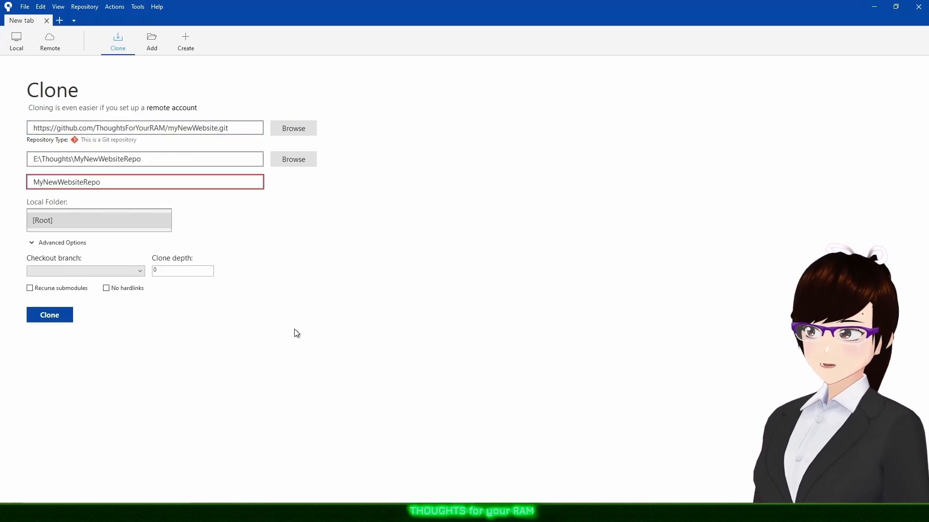
pyautogui.click(444, 397)
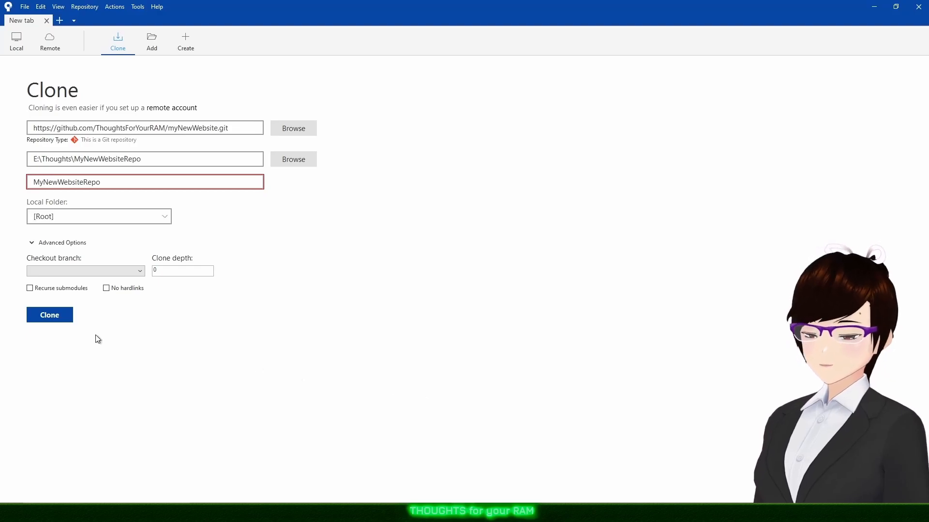
pyautogui.click(50, 318)
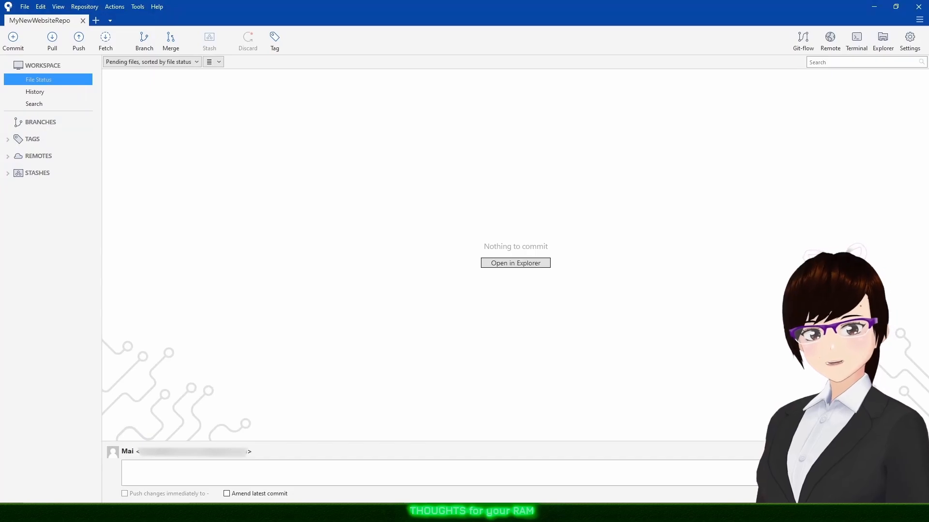
# Paste the copied website files into the MyNewWebsiteRepo folder and open MyWebsite.html in the browser
pyautogui.click(225, 481)
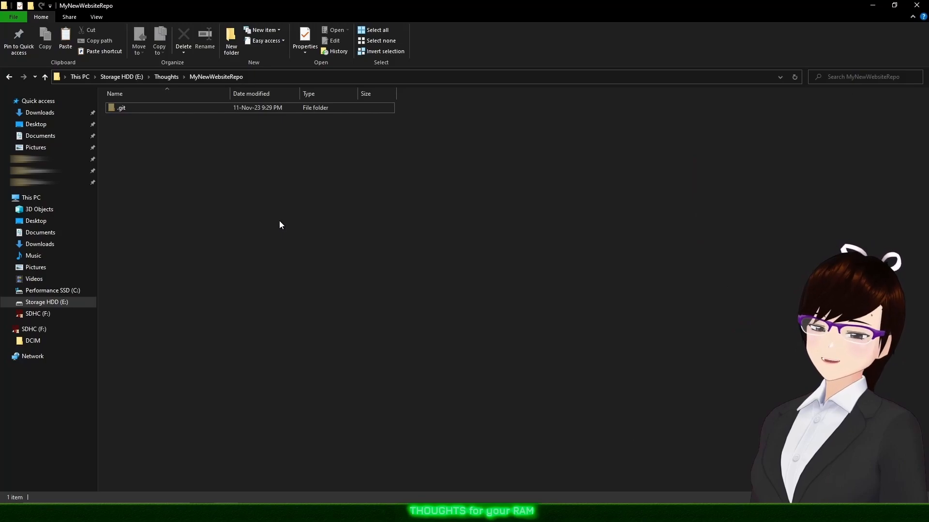
pyautogui.rightClick(279, 222)
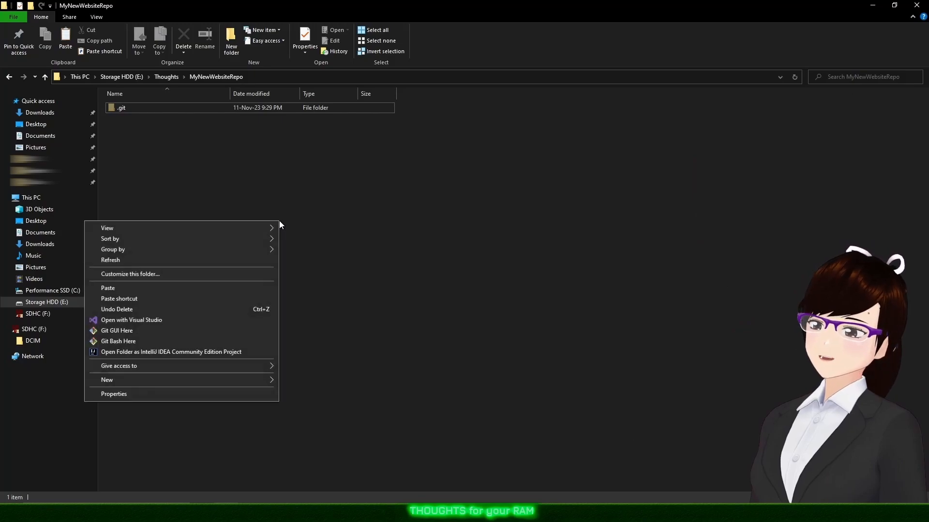
pyautogui.click(199, 289)
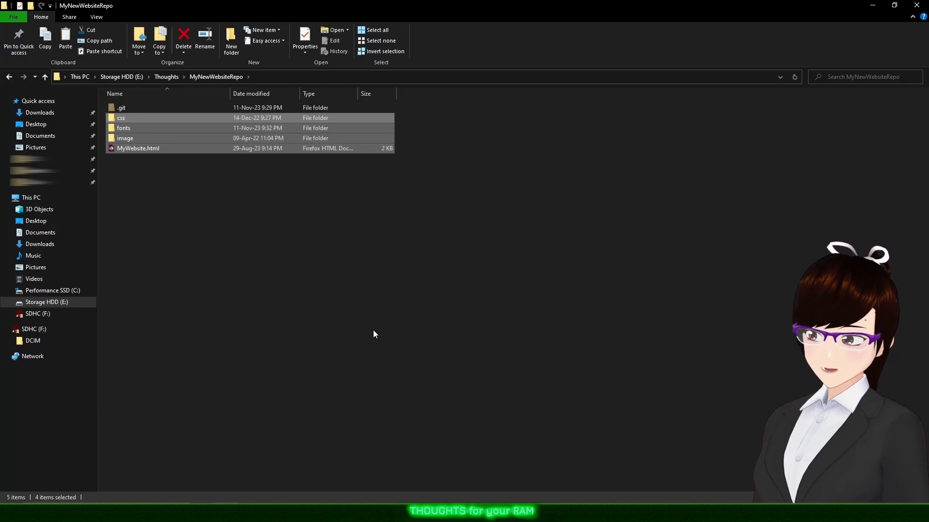
pyautogui.click(374, 331)
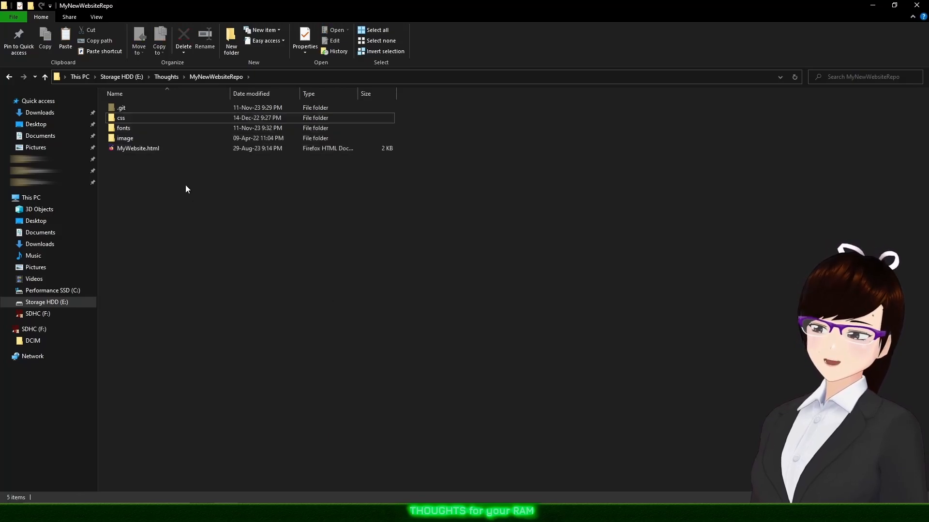
pyautogui.doubleClick(171, 152)
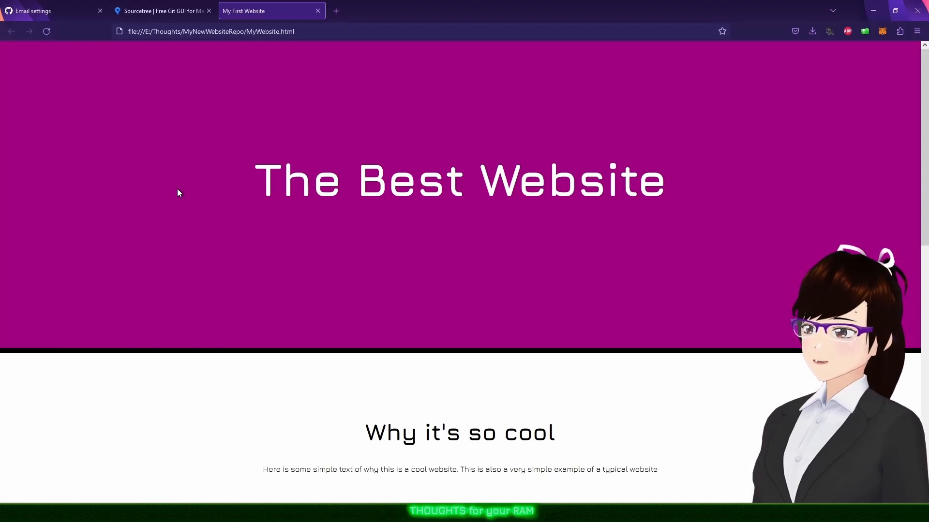
# Switch back to Sourcetree and stage only MyWebsite.html
pyautogui.hotkey('alt', 'Tab')
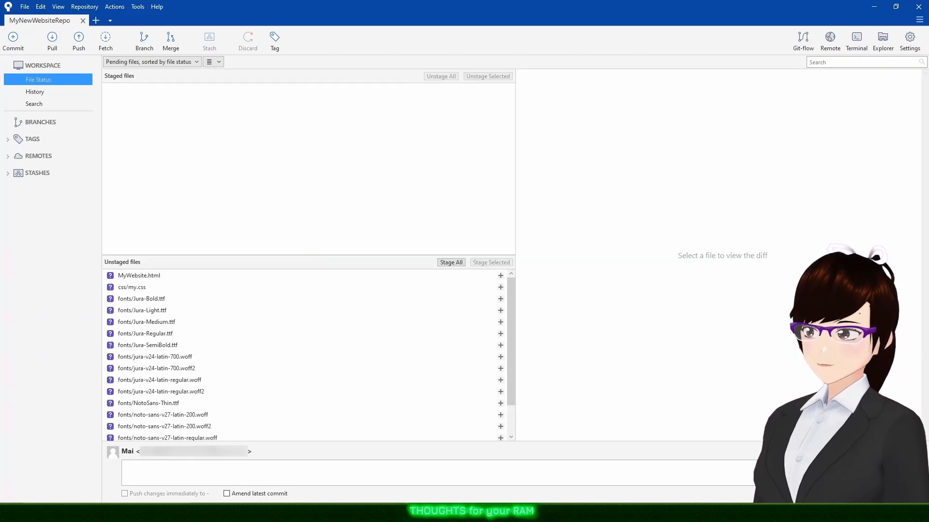
pyautogui.click(295, 276)
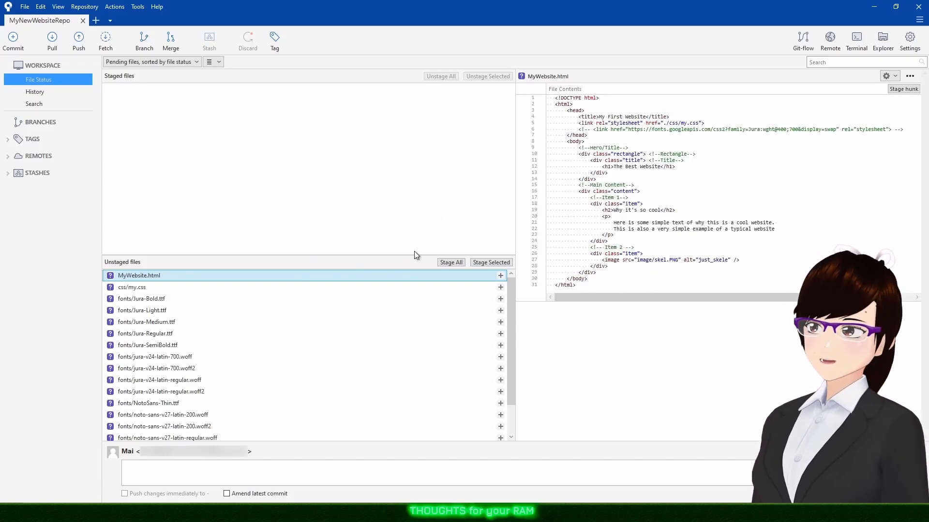
pyautogui.rightClick(285, 279)
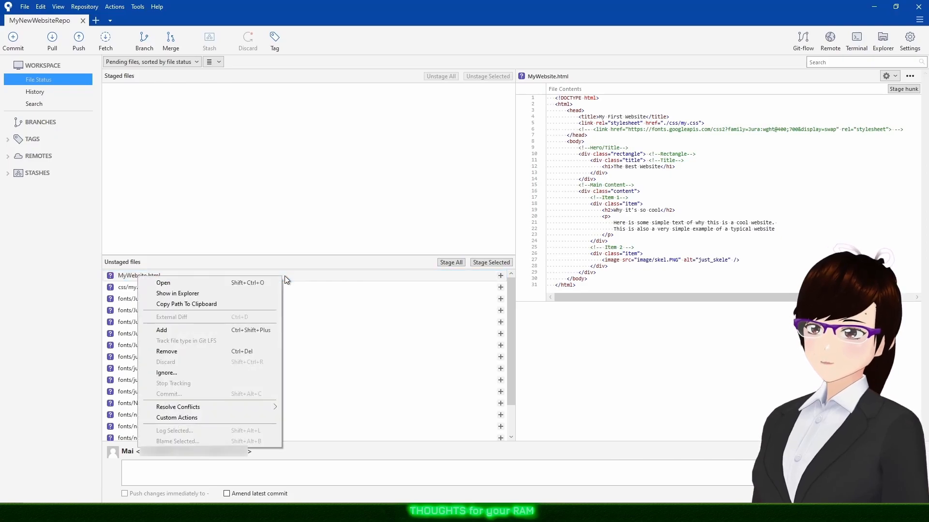
pyautogui.click(239, 329)
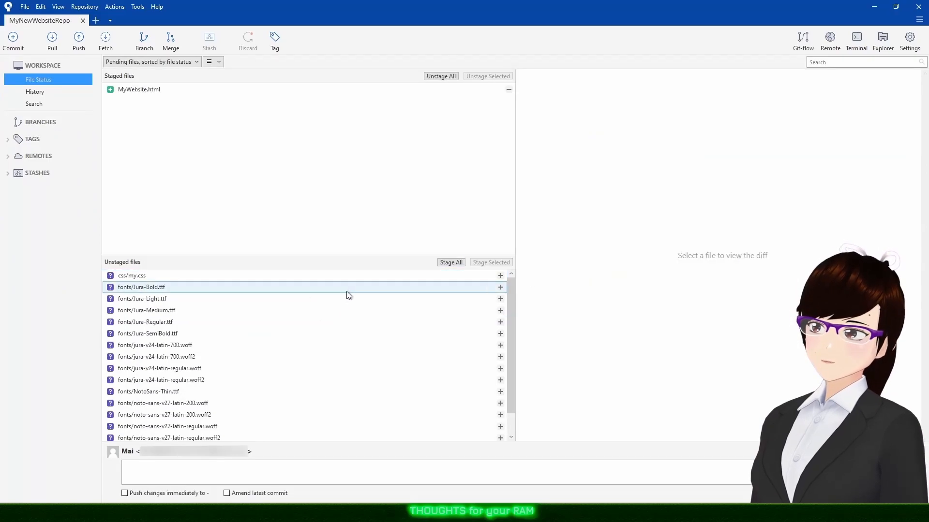
# Try staging css/my.css individually and through its file options, unstaging it after each attempt
pyautogui.click(500, 276)
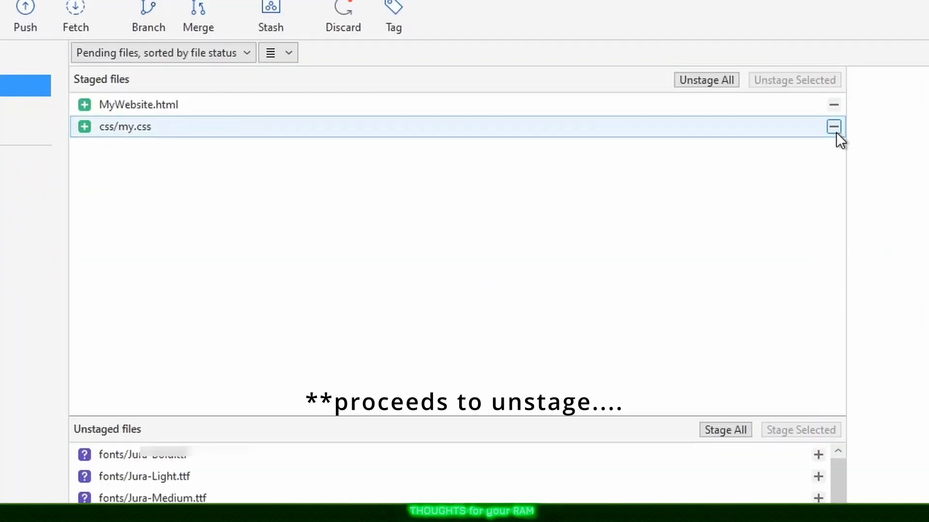
pyautogui.click(833, 127)
pyautogui.click(637, 451)
pyautogui.click(928, 223)
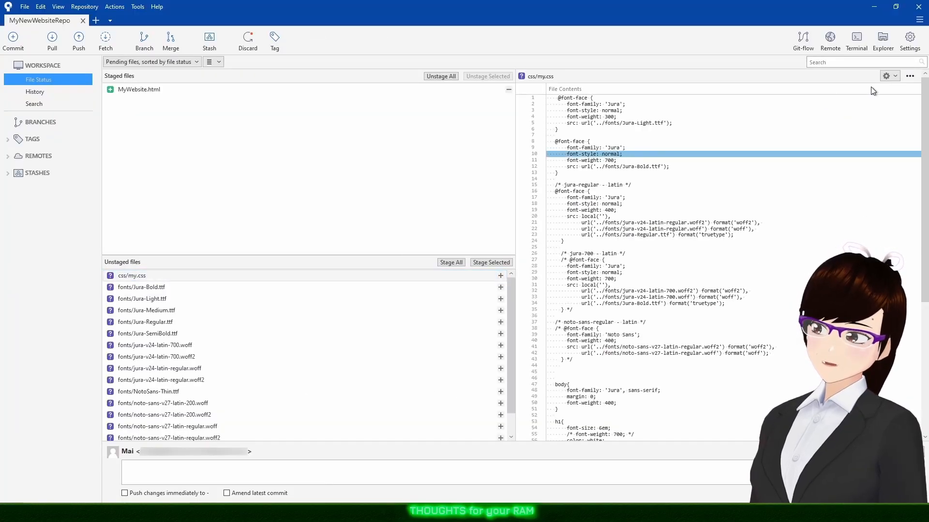
pyautogui.click(909, 77)
pyautogui.click(878, 88)
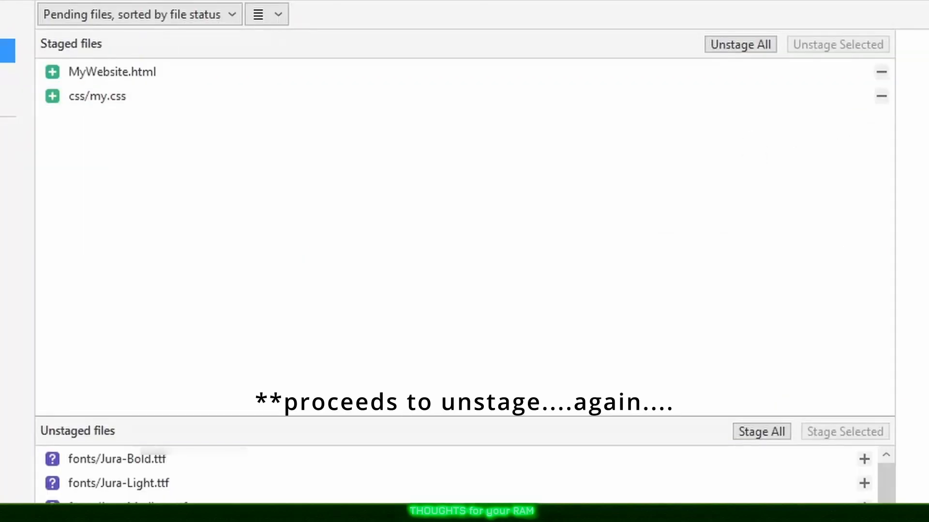
pyautogui.click(881, 96)
# Stage css/my.css as a hunk from its file contents, and stage all remaining font and image files
pyautogui.click(424, 277)
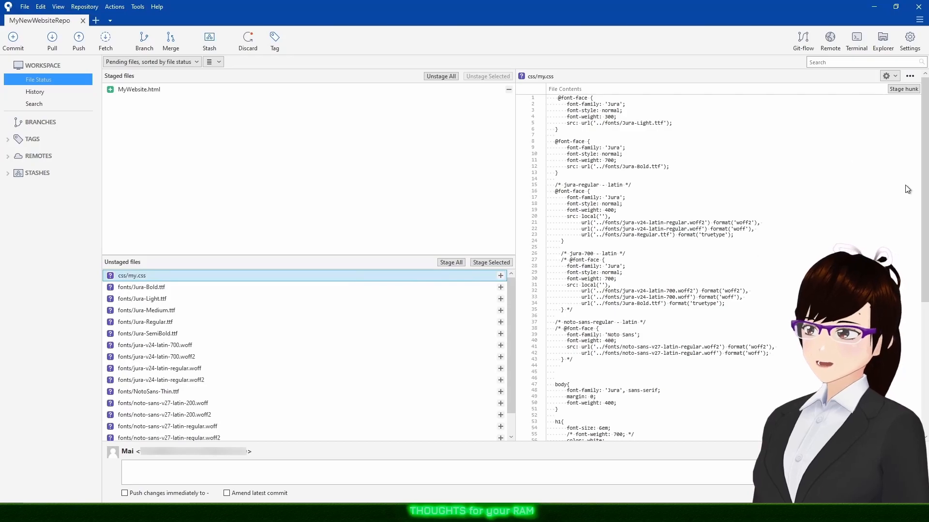
pyautogui.click(907, 91)
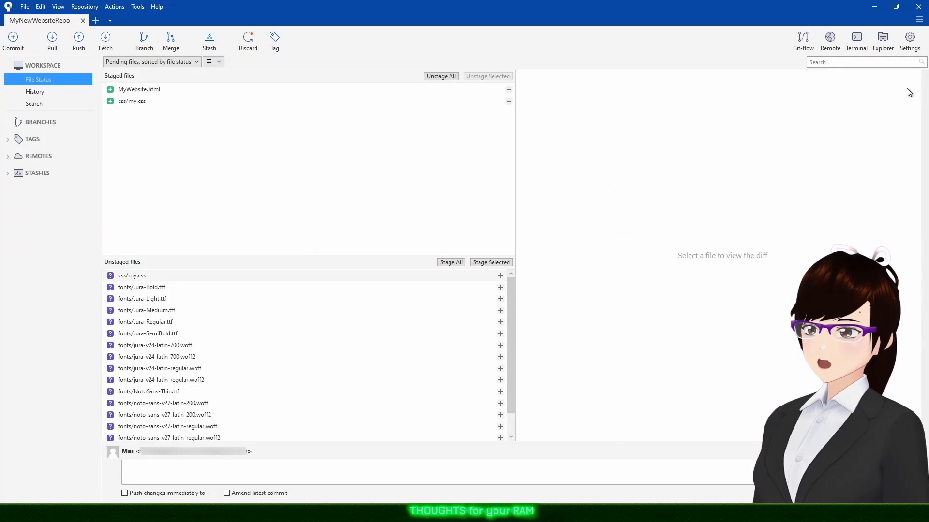
pyautogui.click(415, 345)
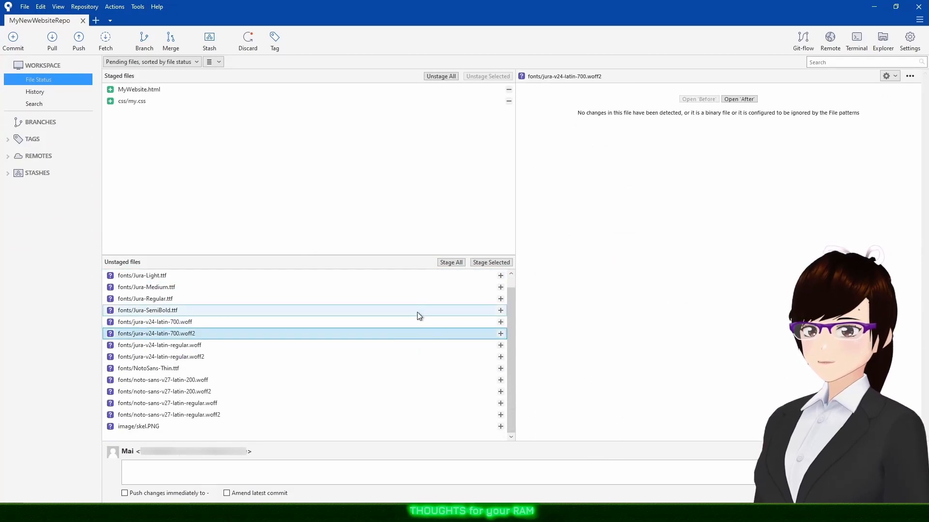
pyautogui.click(448, 263)
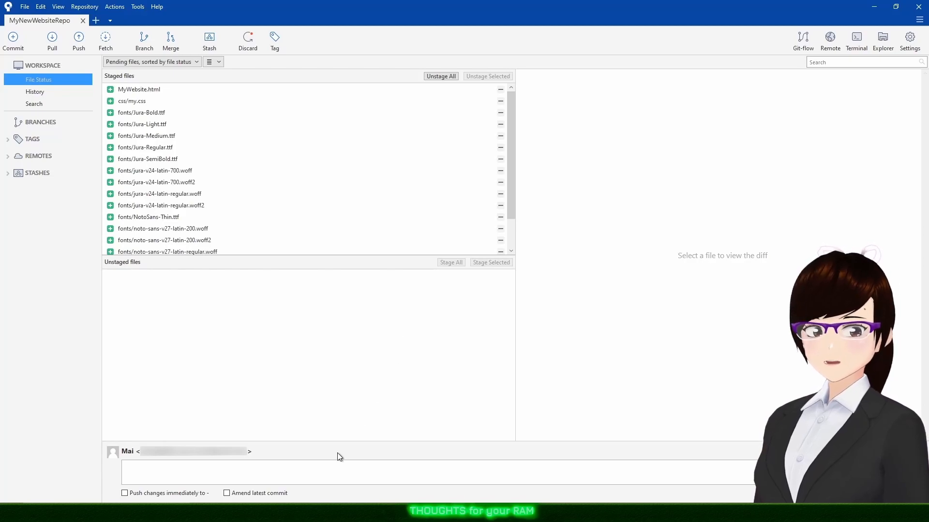
# Commit the staged files with the message "Initial Commit: Create a basic website template." and the body "Add html, css, font files and an image."
pyautogui.click(322, 465)
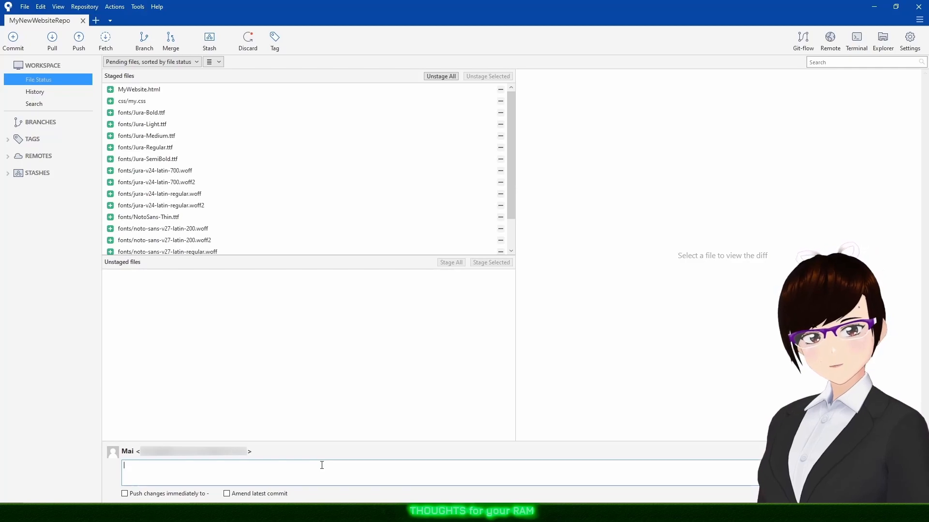
pyautogui.write('Initial Commit: C')
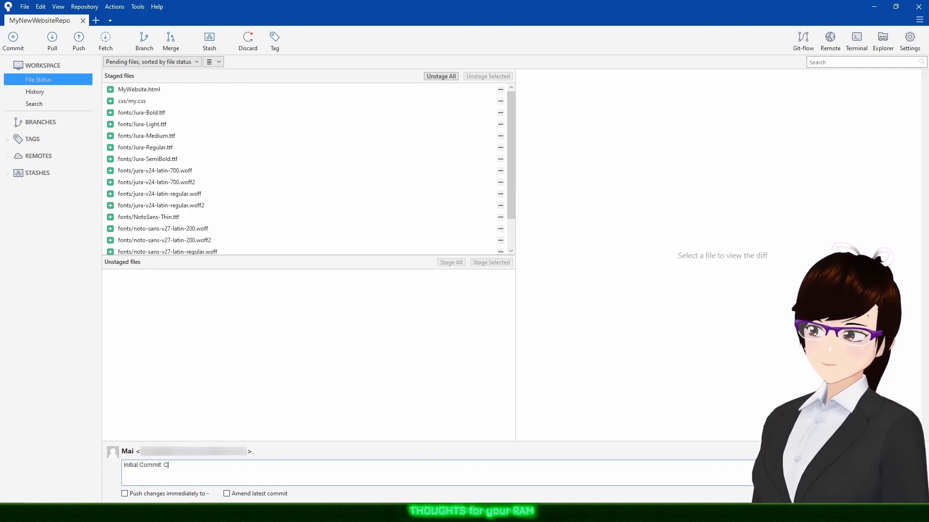
pyautogui.write('reate a ba')
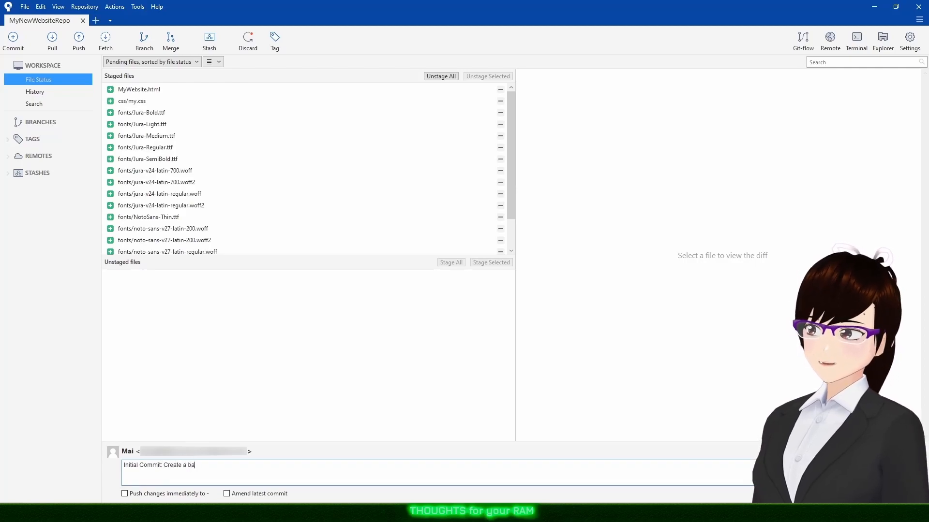
pyautogui.write('sic websi')
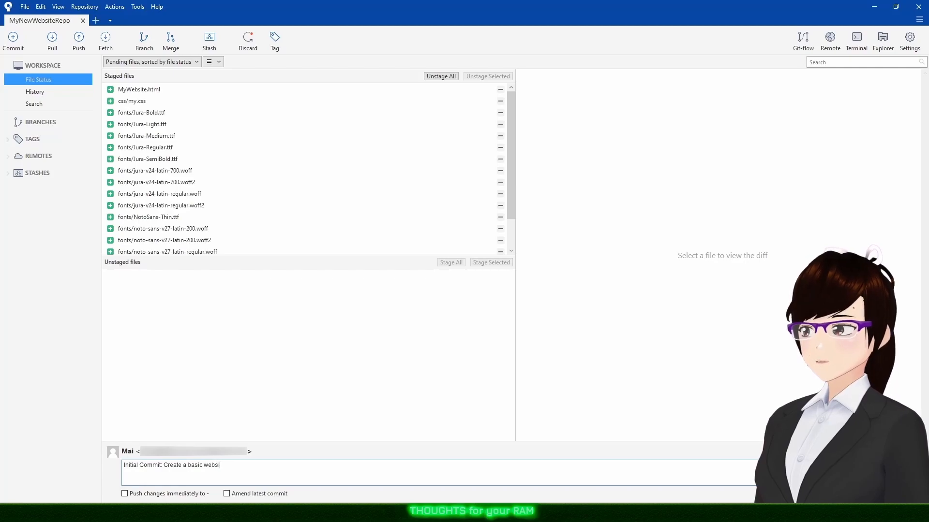
pyautogui.write('te template.')
pyautogui.press('Return')
pyautogui.press('Return')
pyautogui.write('Add html, css, font')
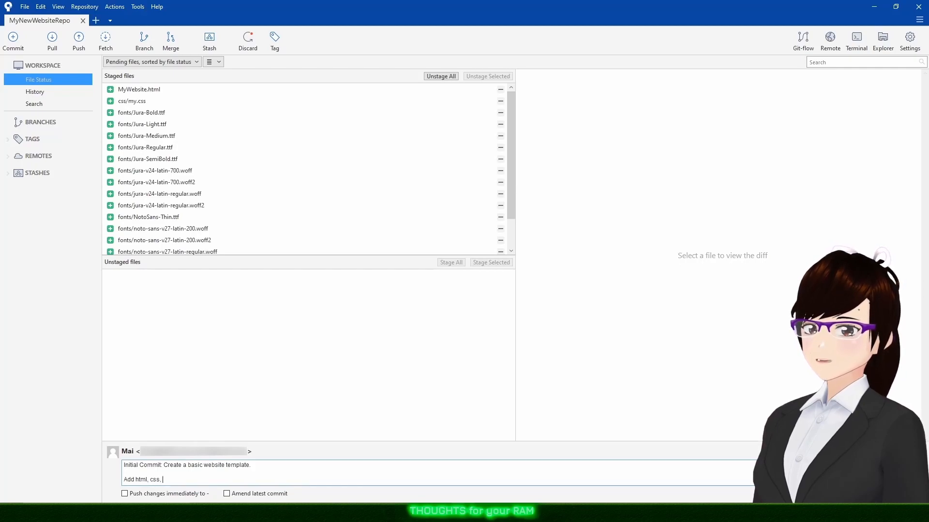
pyautogui.write(' files and an image.')
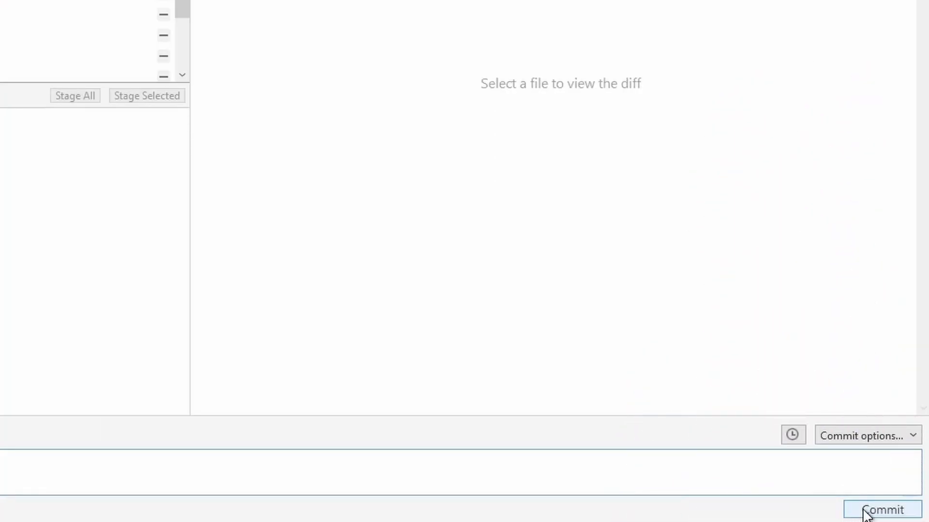
pyautogui.click(865, 511)
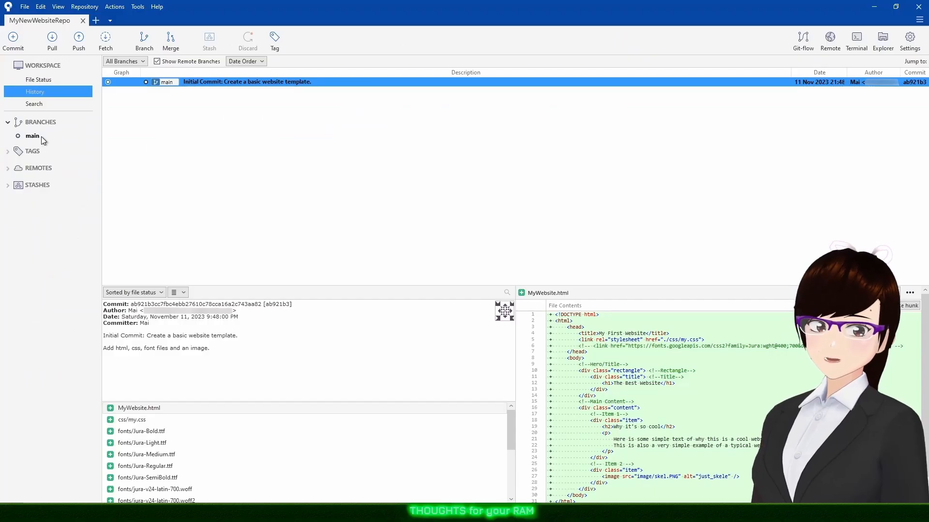
# Review the contents of css/my.css in the initial commit
pyautogui.click(132, 419)
pyautogui.scroll(-3, 649, 433)
pyautogui.scroll(3, 650, 437)
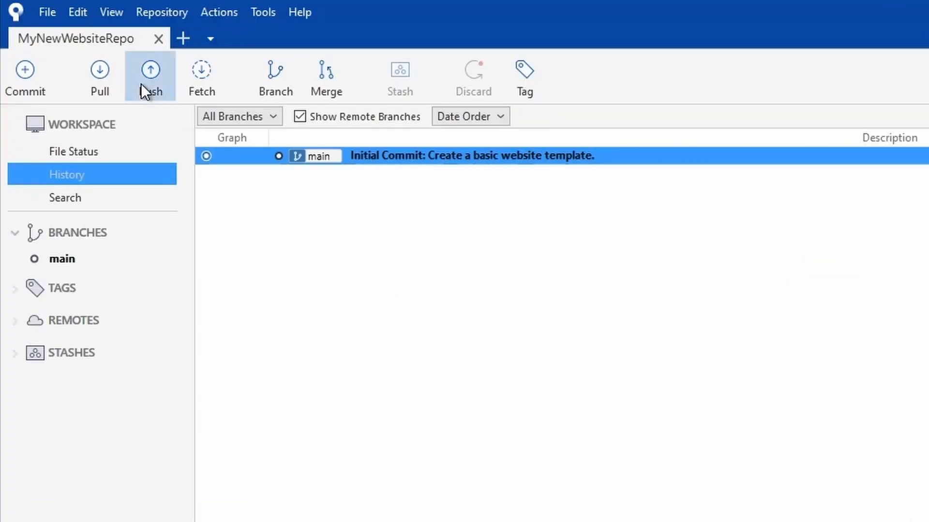
# Push the main branch to origin, signing in to GitHub through the browser and authorizing git-ecosystem, and close the authentication page
pyautogui.click(140, 83)
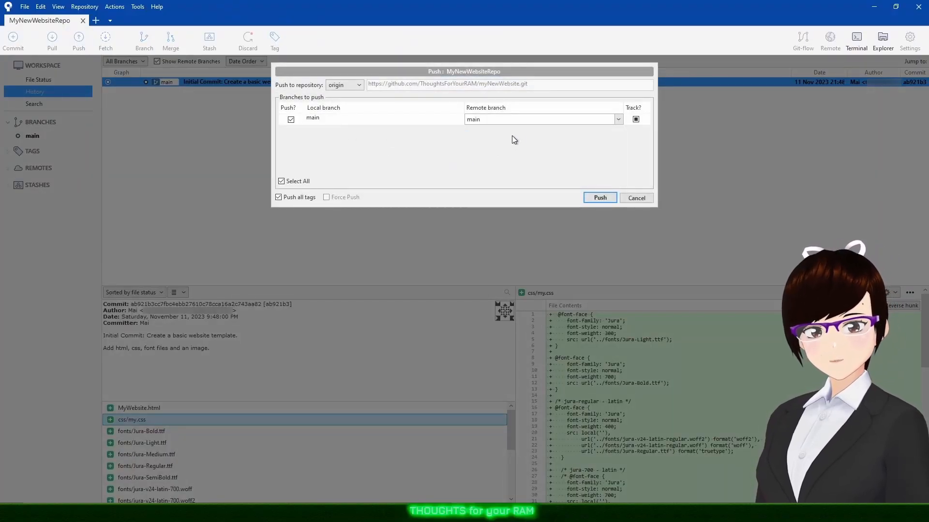
pyautogui.click(601, 198)
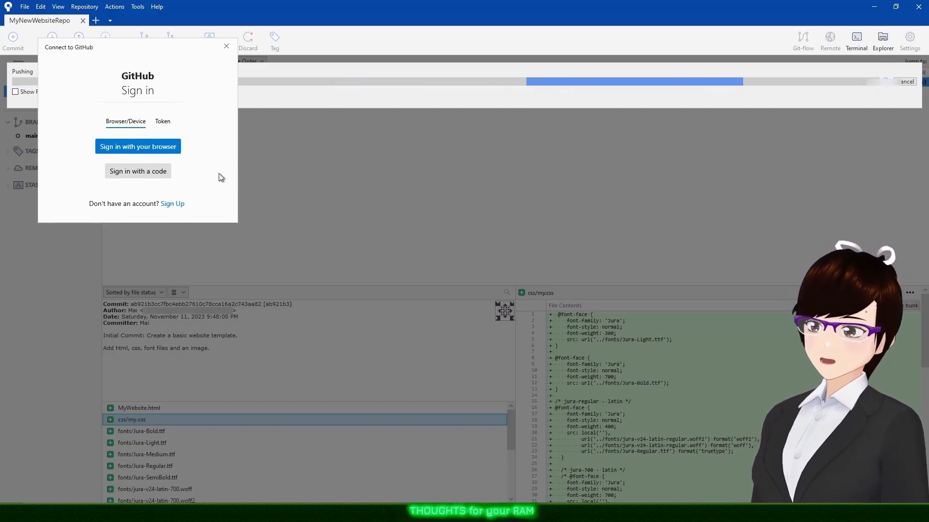
pyautogui.click(149, 146)
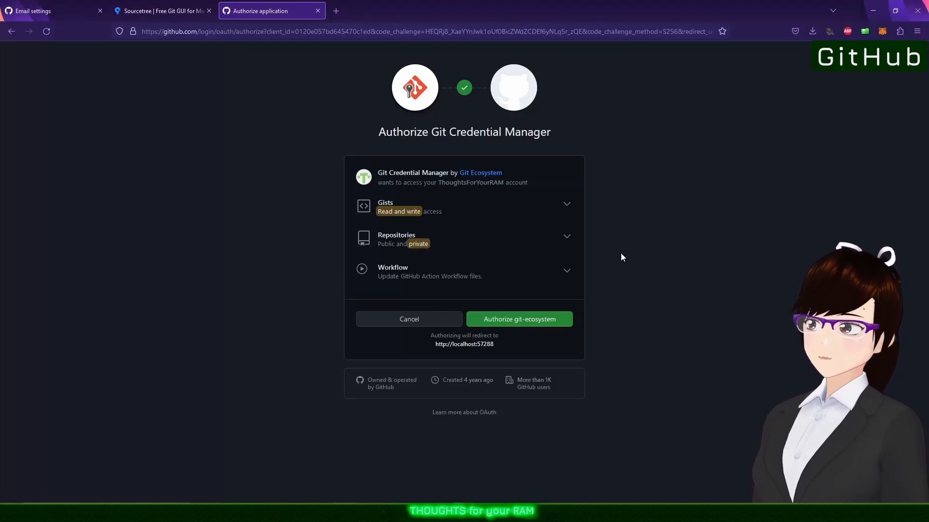
pyautogui.click(553, 320)
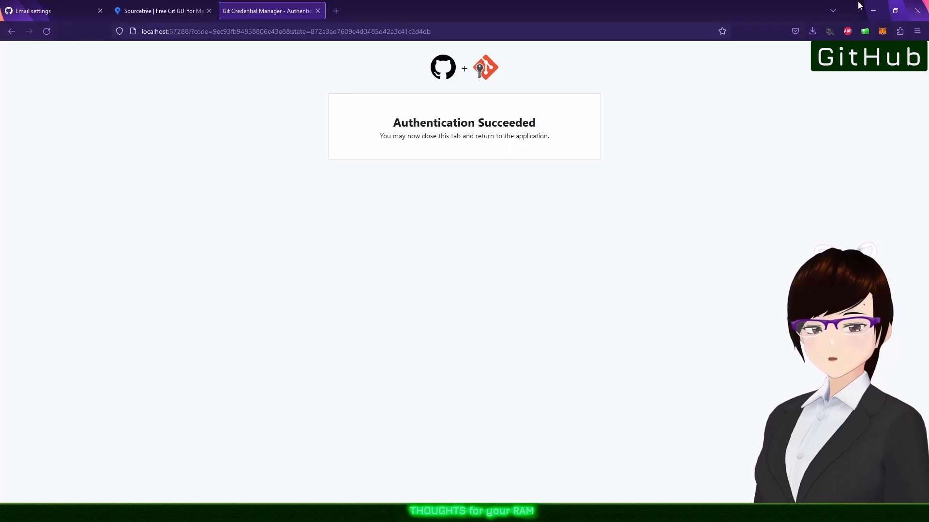
pyautogui.hotkey('ctrl', 'w')
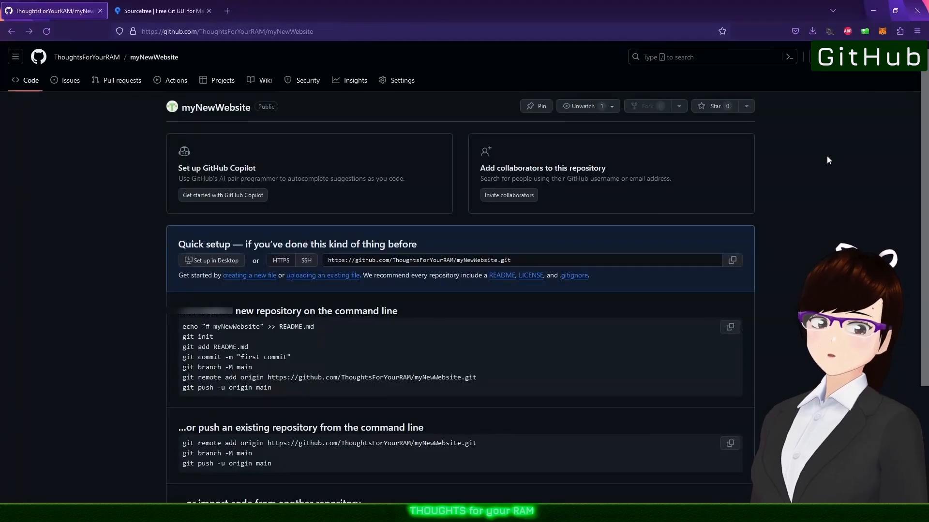
# Reload the myNewWebsite repository page on GitHub, open the initial commit and examine its css, font and skel.PNG changes
pyautogui.click(46, 31)
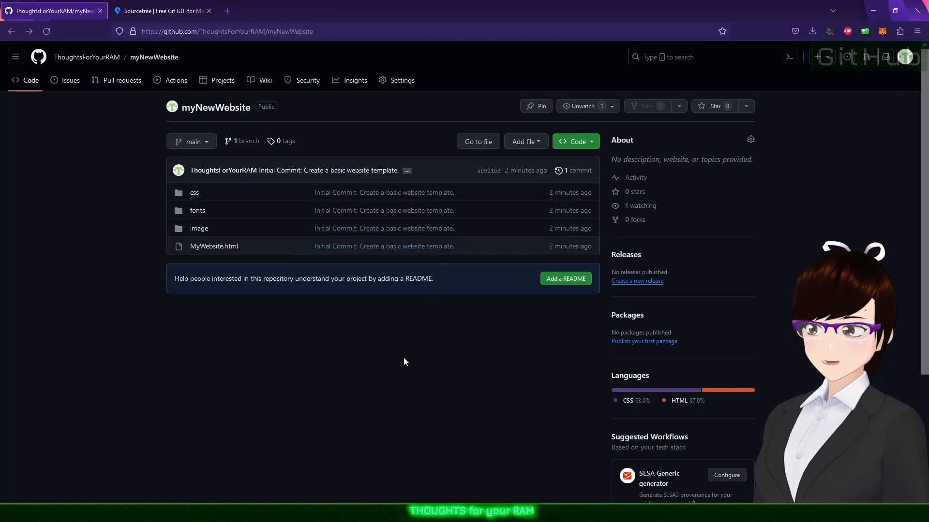
pyautogui.click(351, 194)
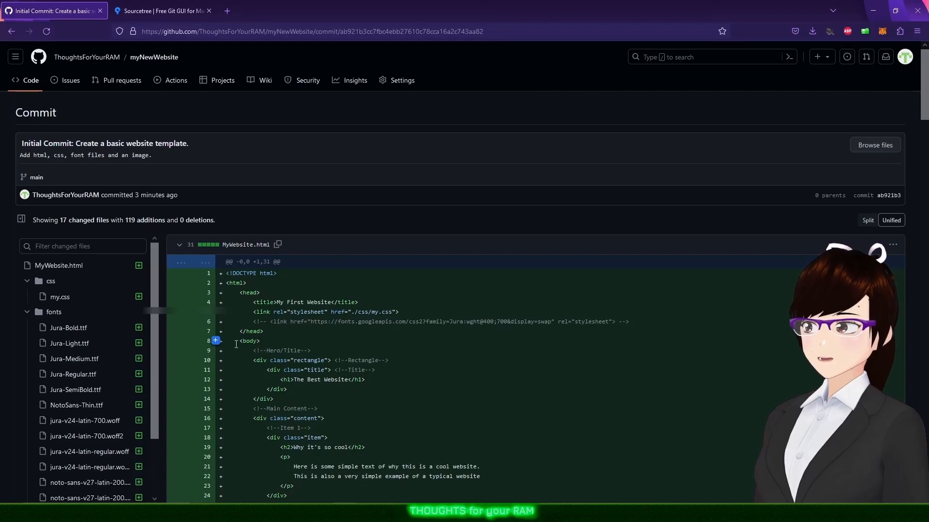
pyautogui.scroll(-4, 236, 344)
pyautogui.click(71, 150)
pyautogui.click(72, 164)
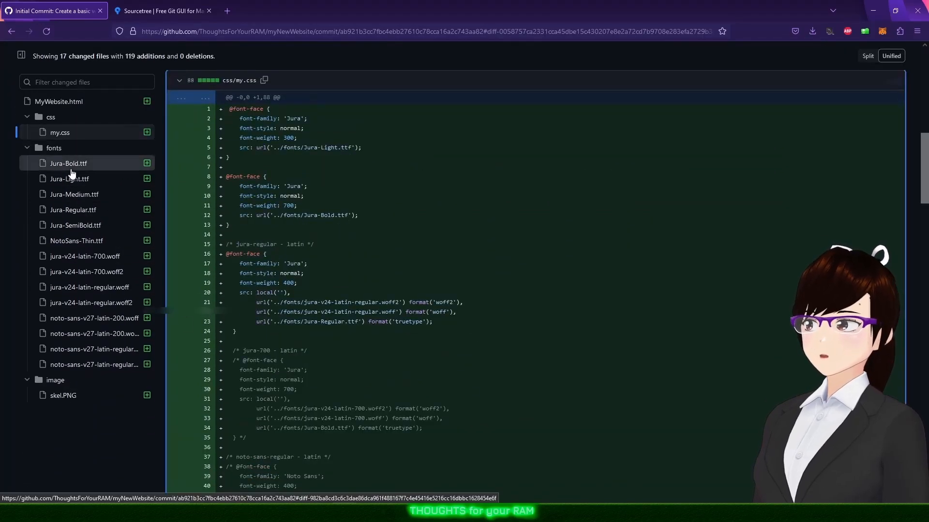
pyautogui.click(75, 397)
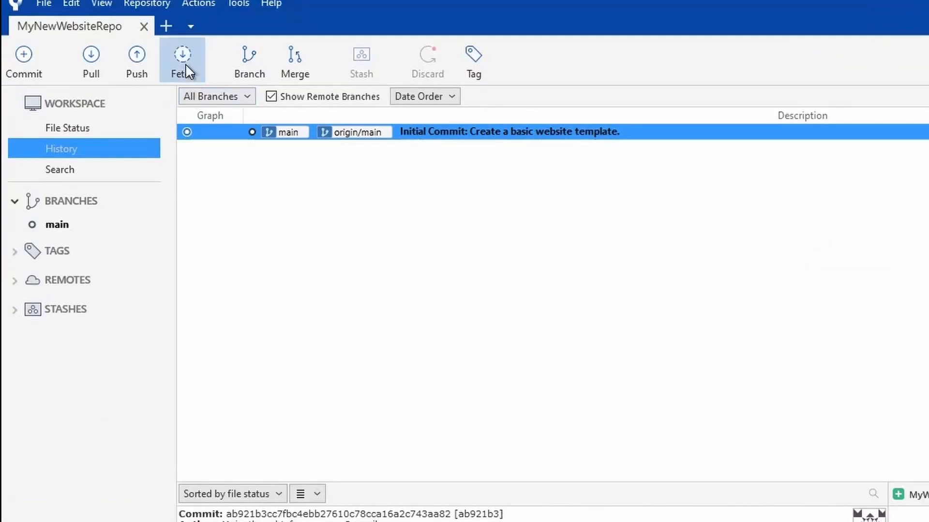
# Switch back to Sourcetree, fetch from all remotes including all tags, and expand the origin remote to list its branches
pyautogui.click(185, 62)
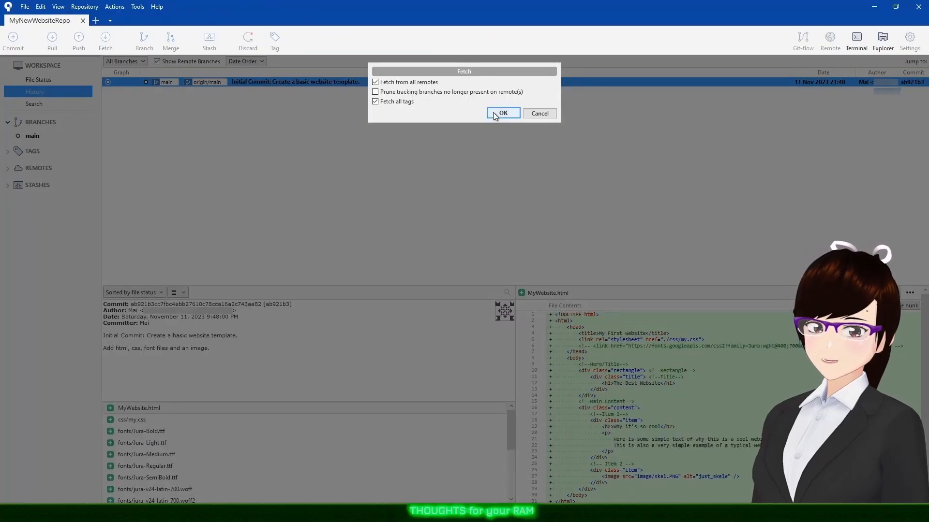
pyautogui.click(494, 112)
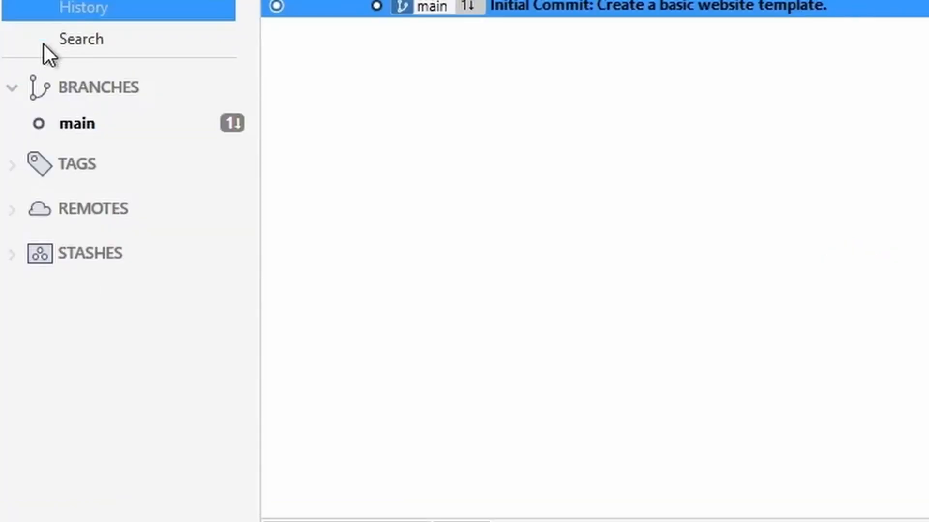
pyautogui.click(15, 217)
pyautogui.click(42, 242)
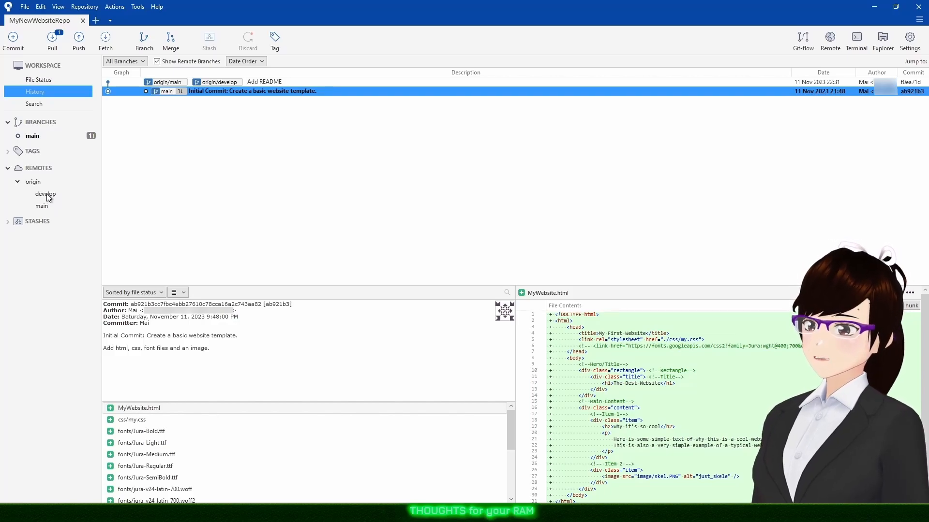
# Check out origin/develop as a new local branch named develop that tracks the remote branch
pyautogui.click(46, 195)
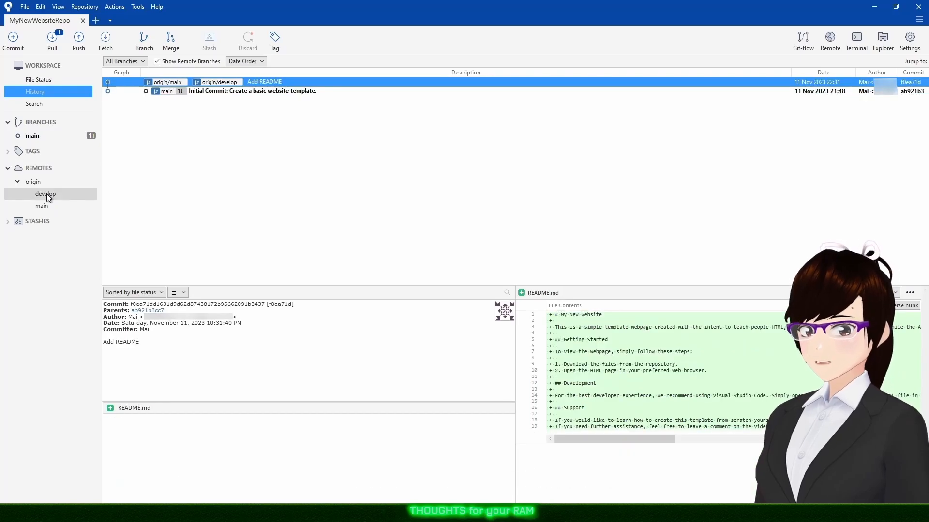
pyautogui.doubleClick(46, 193)
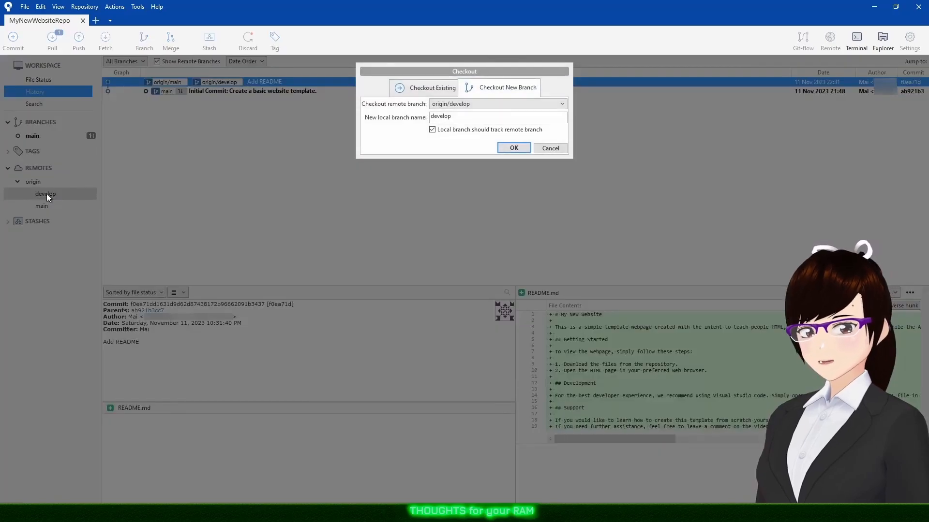
pyautogui.click(513, 148)
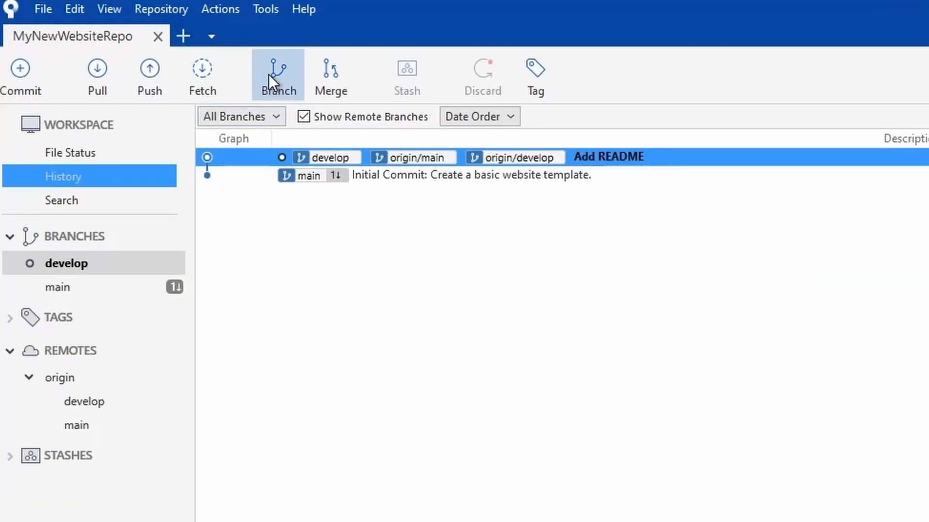
# Create and check out a new branch named feature/add-footer-to-the-webpage from develop's working copy parent
pyautogui.click(268, 74)
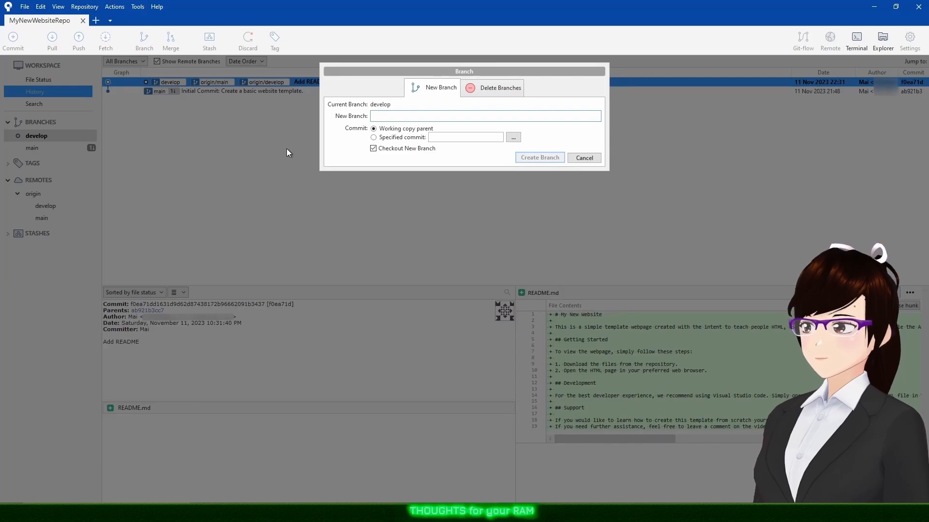
pyautogui.write('featu')
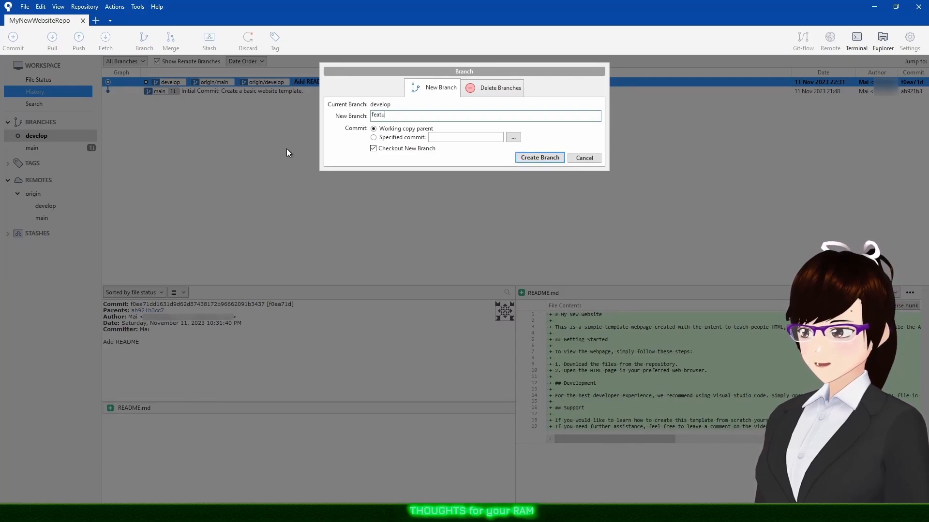
pyautogui.write('re/')
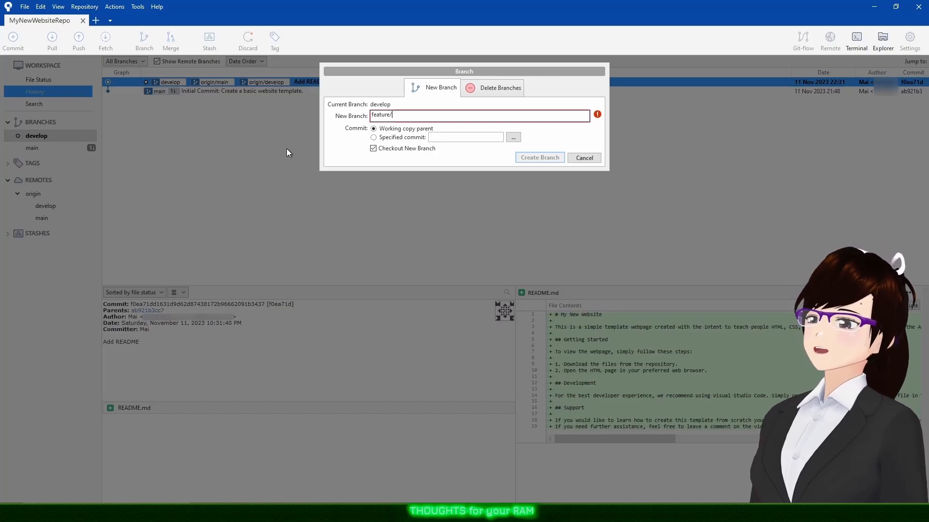
pyautogui.write('add')
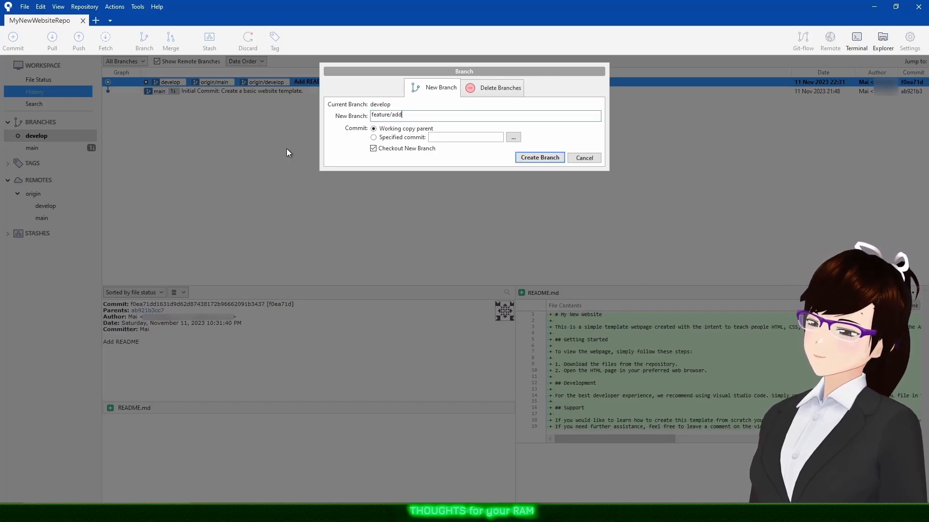
pyautogui.write('-footer')
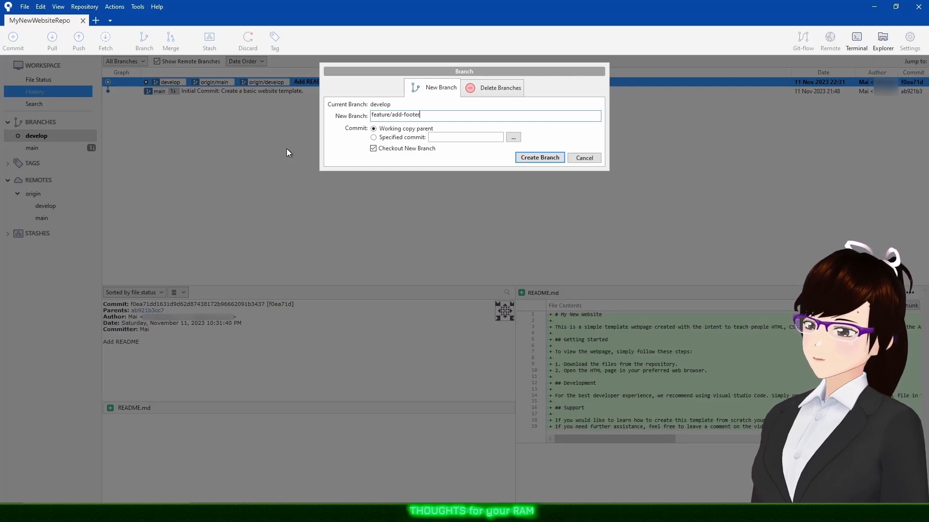
pyautogui.write('-to-the-w')
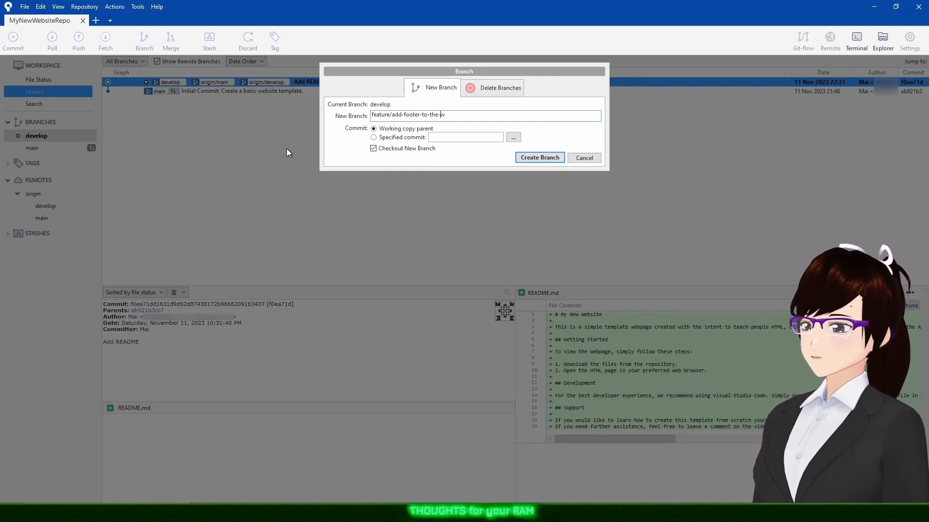
pyautogui.write('ebpage')
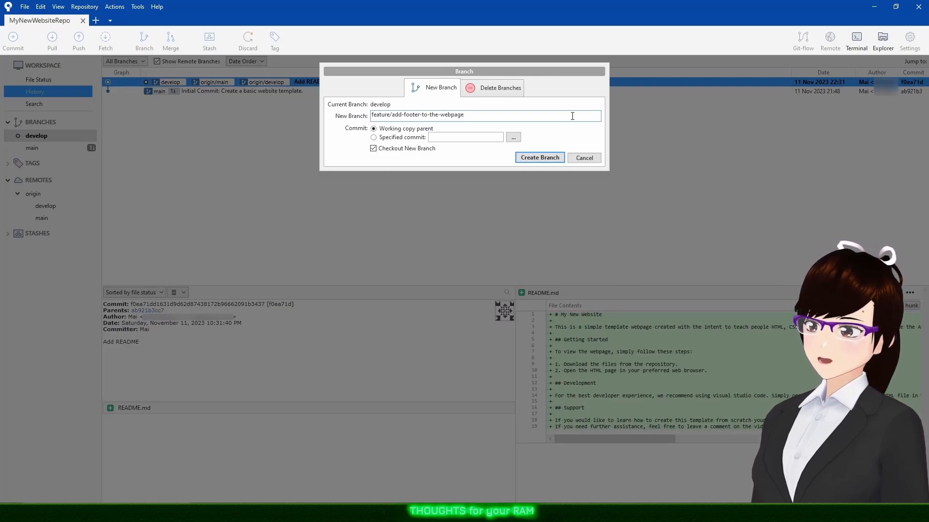
pyautogui.click(549, 158)
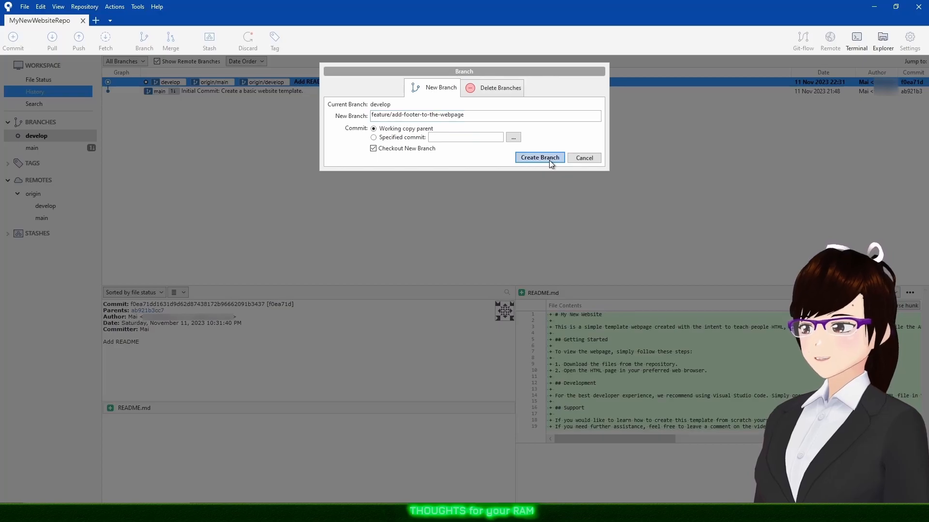